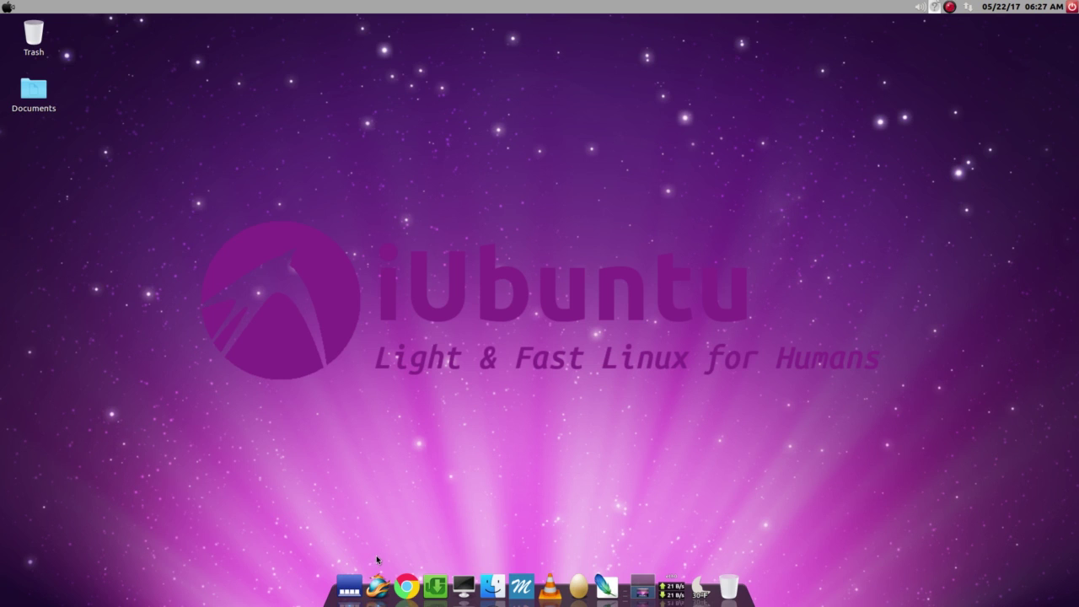
Open Firefox at the Tips on Ubuntu article about i-Nex and find its installation commands for Ubuntu 16.04
click(377, 582)
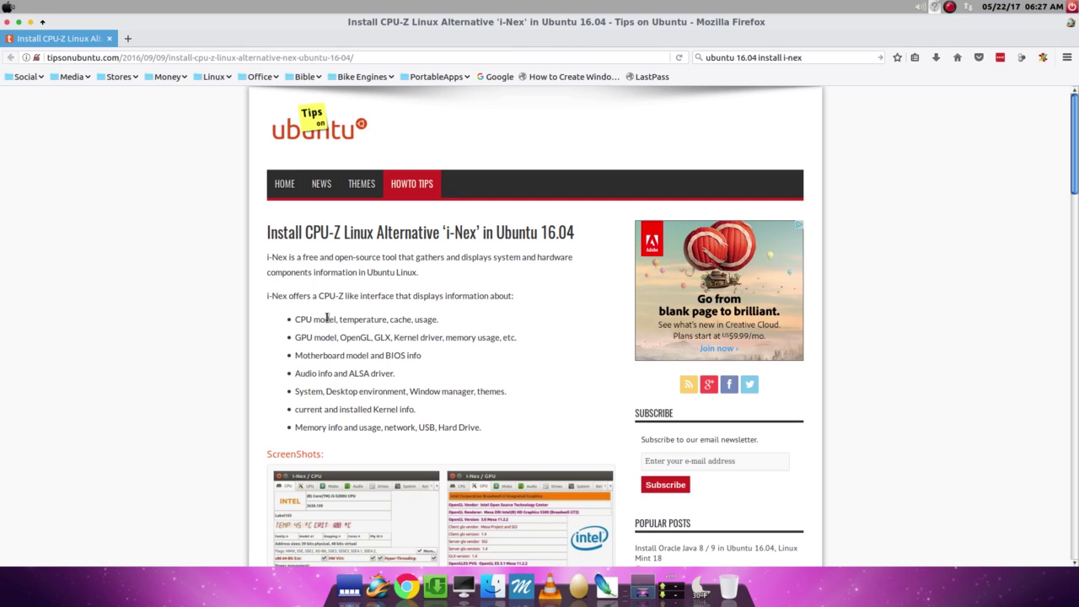
scroll(420, 320, down, 3)
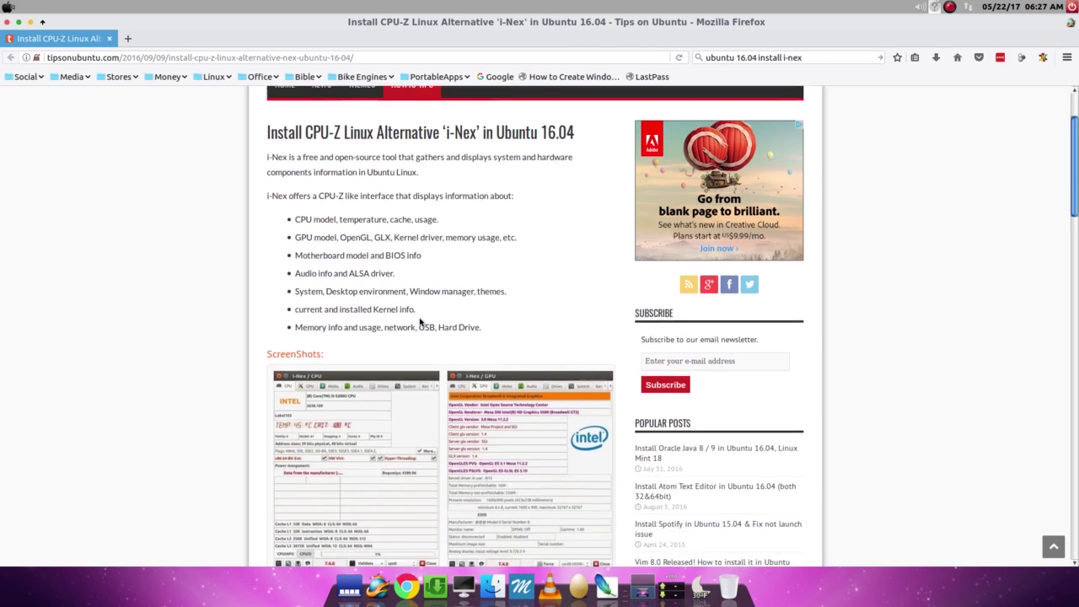
scroll(420, 321, down, 10)
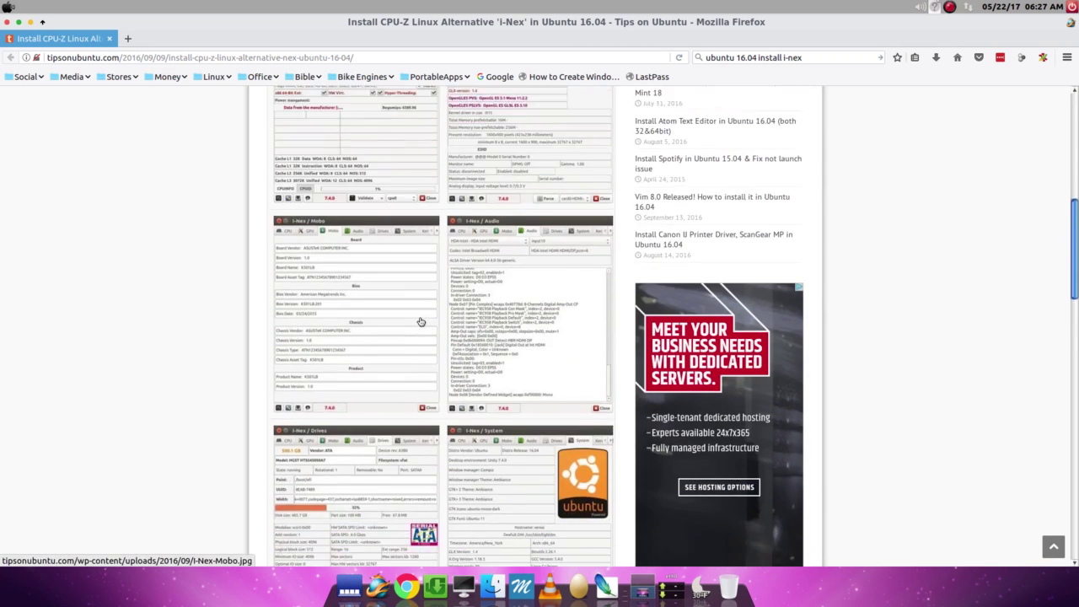
scroll(420, 320, down, 6)
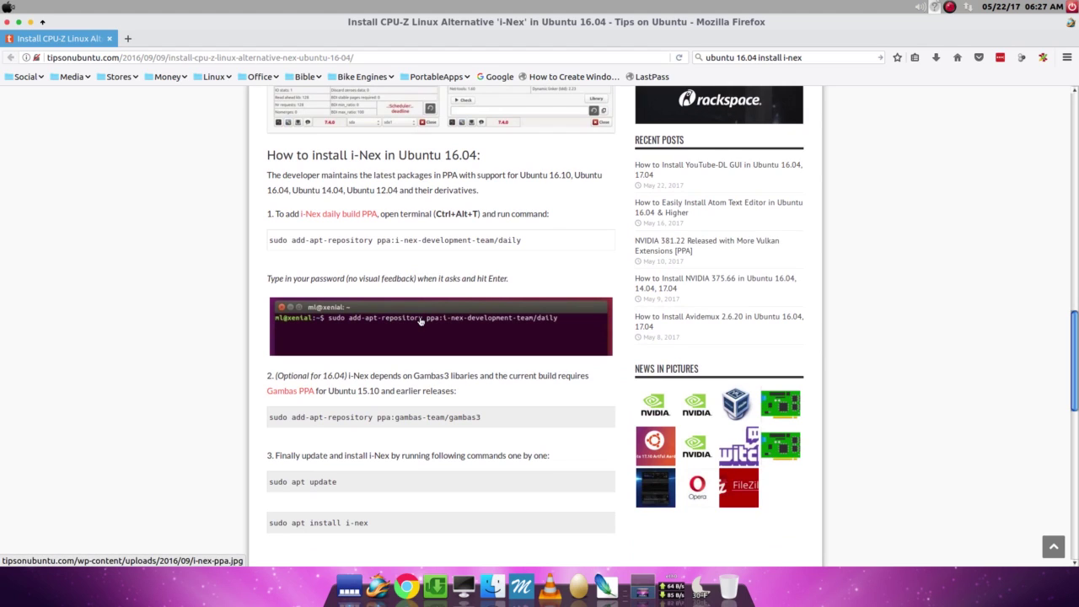
Open LXTerminal and set its window to stay always on top
click(462, 575)
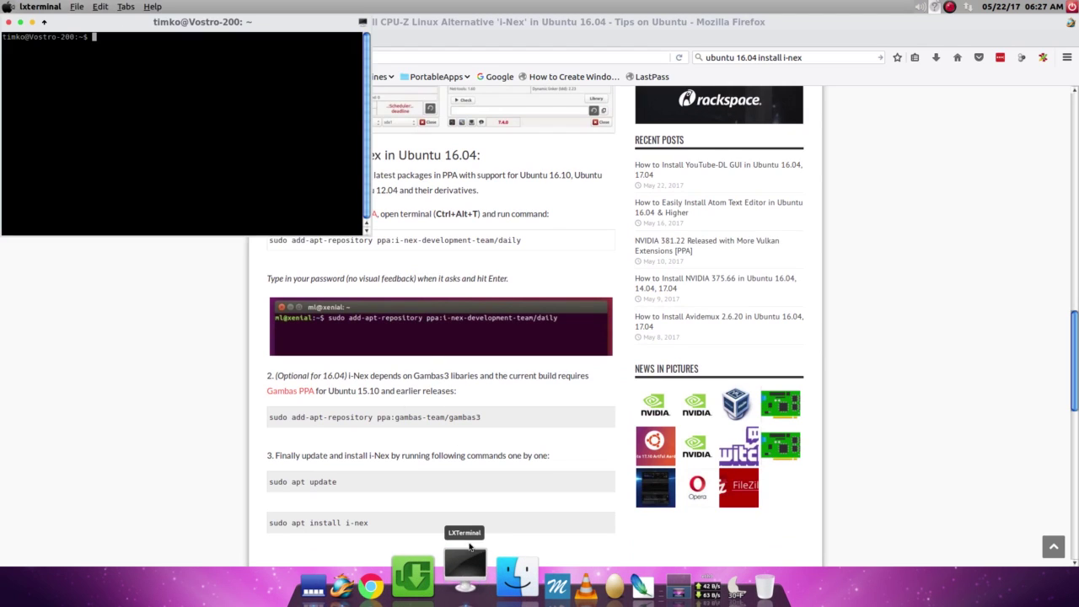
click(364, 23)
mouse_move(390, 39)
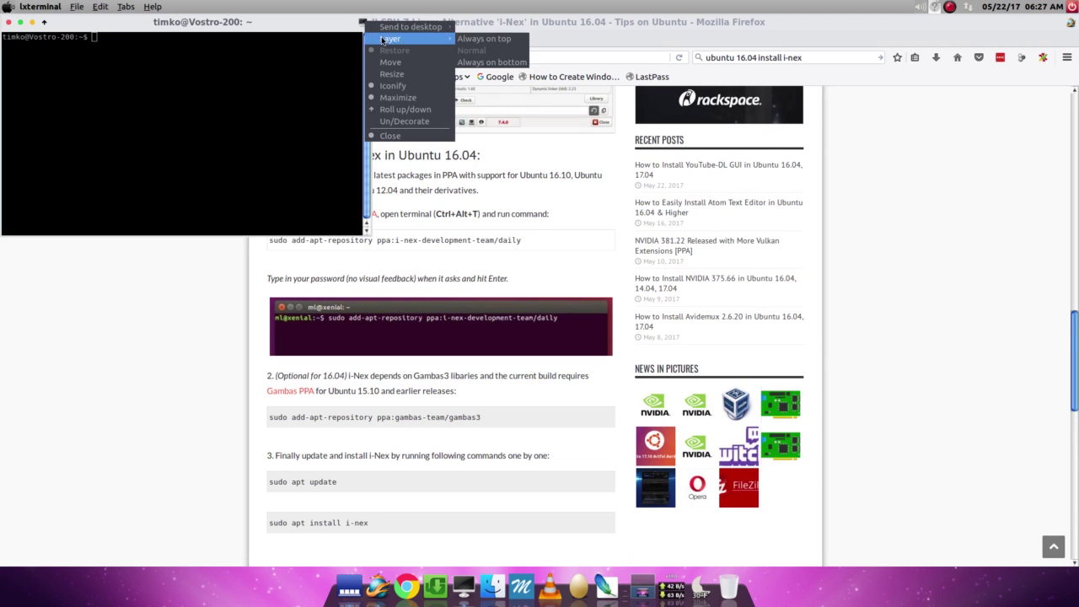
click(463, 40)
Copy the command "sudo add-apt-repository ppa:i-nex-development-team/daily" from the article into the terminal
scroll(474, 252, up, 1)
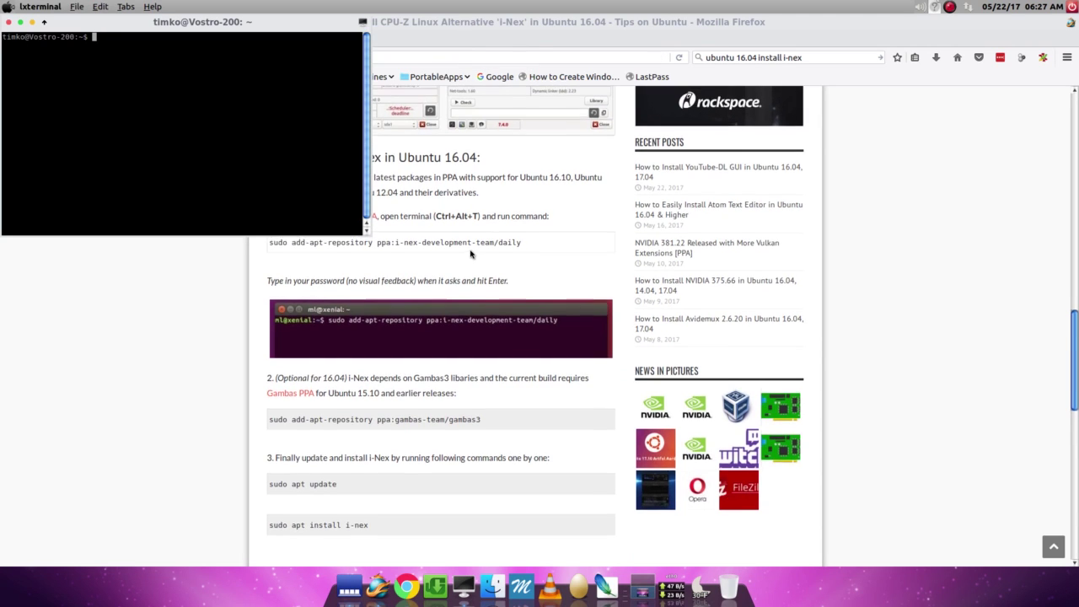
mouse_move(523, 273)
mouse_down()
mouse_move(268, 272)
mouse_move(525, 279)
mouse_up()
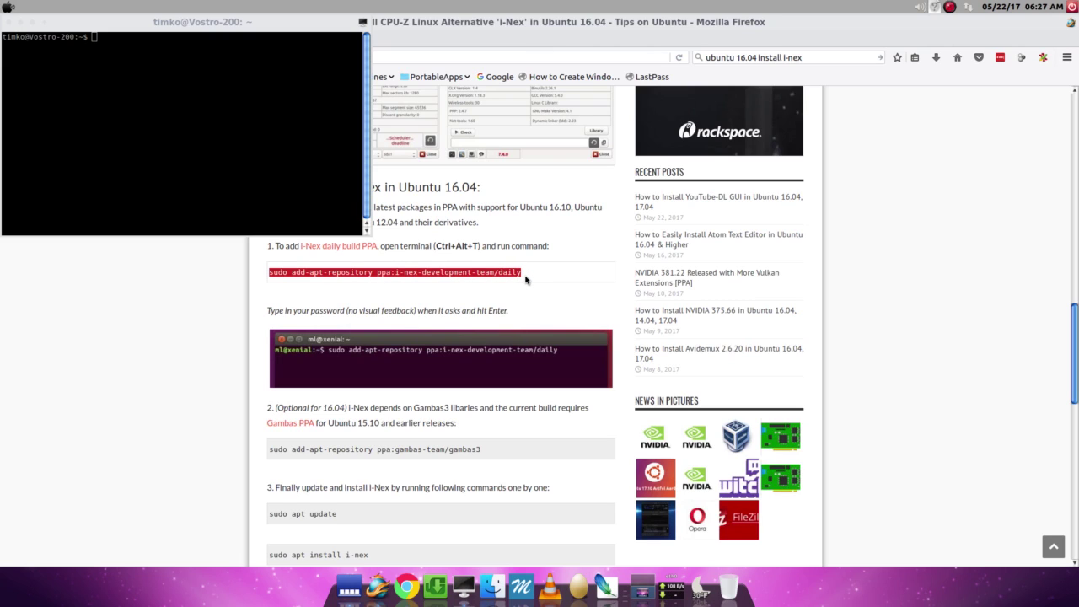
right_click(503, 271)
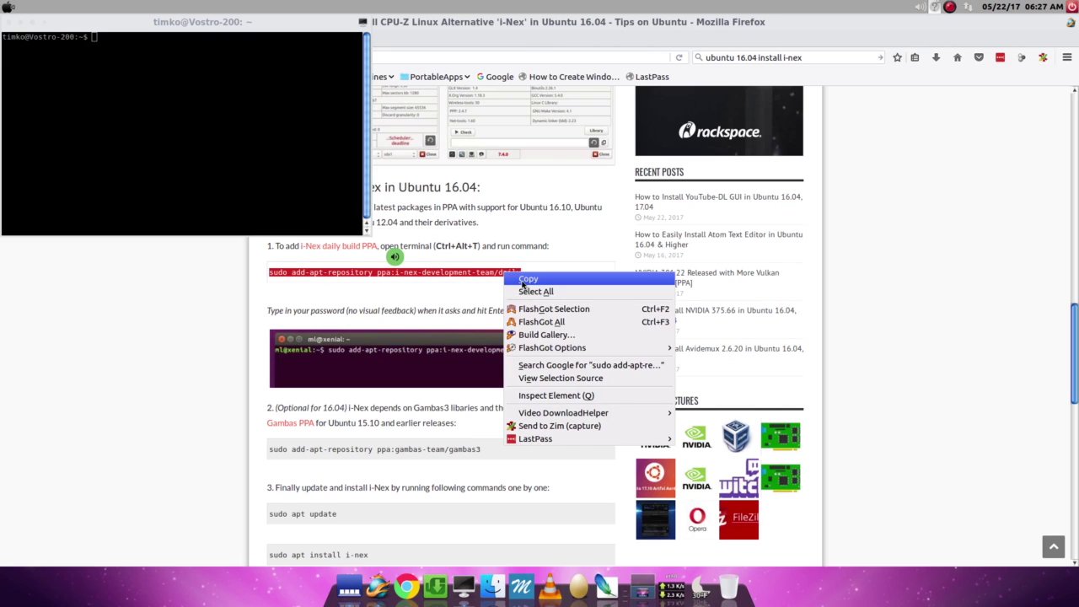
click(523, 282)
click(131, 47)
right_click(133, 46)
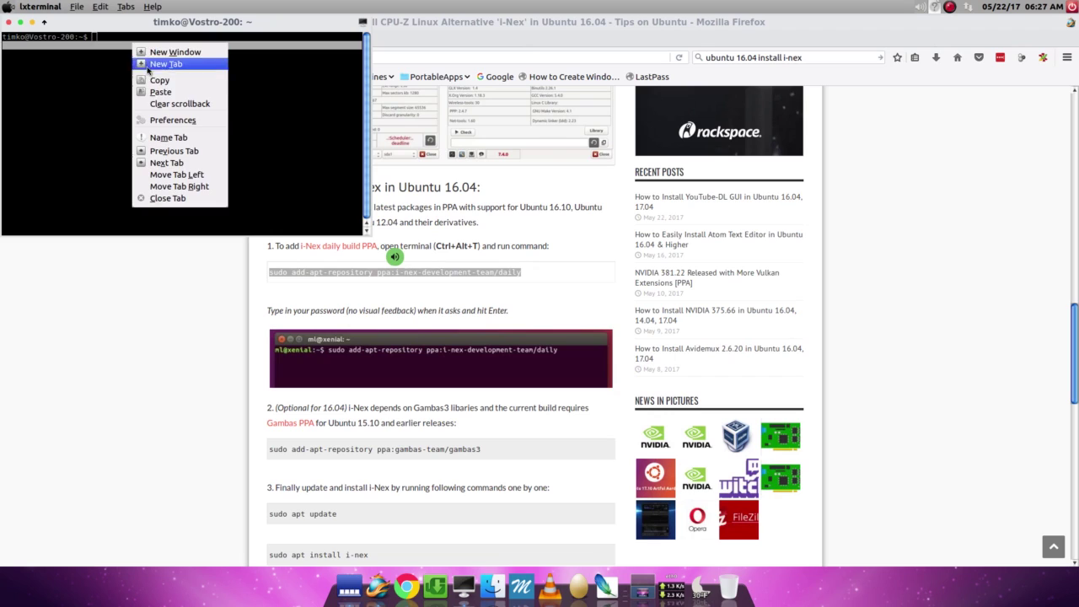
click(160, 91)
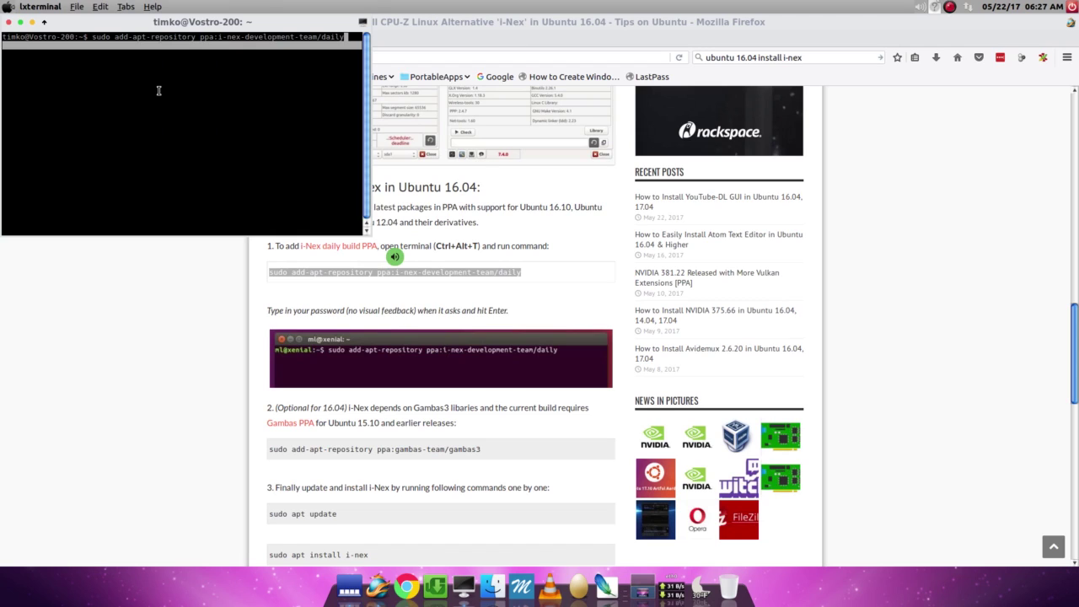
Run the i-Nex repository command, enter the sudo password, and confirm adding the PPA
key(Return)
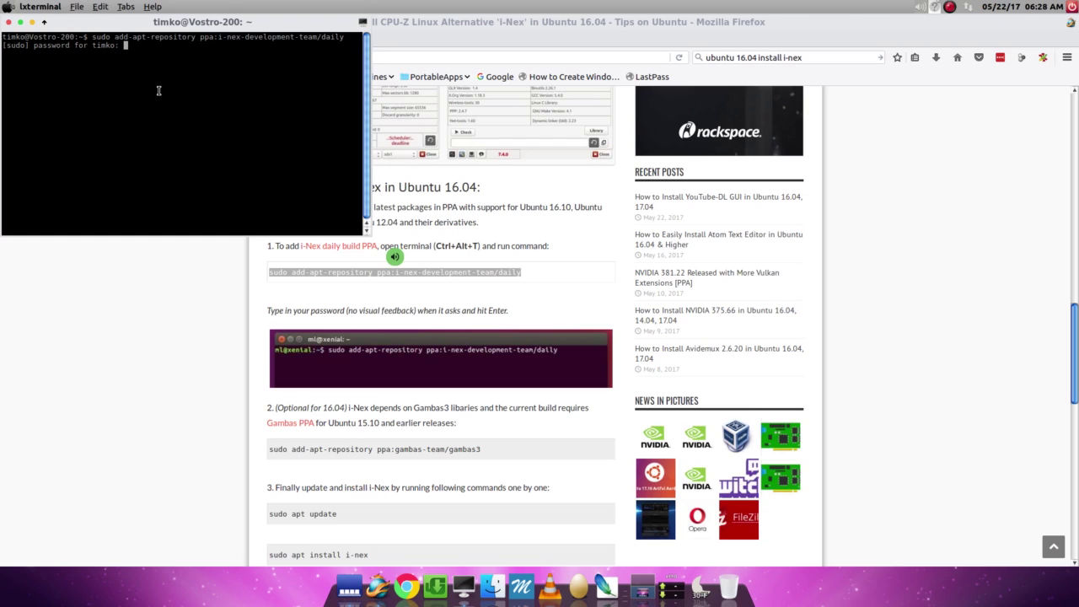
key(Return)
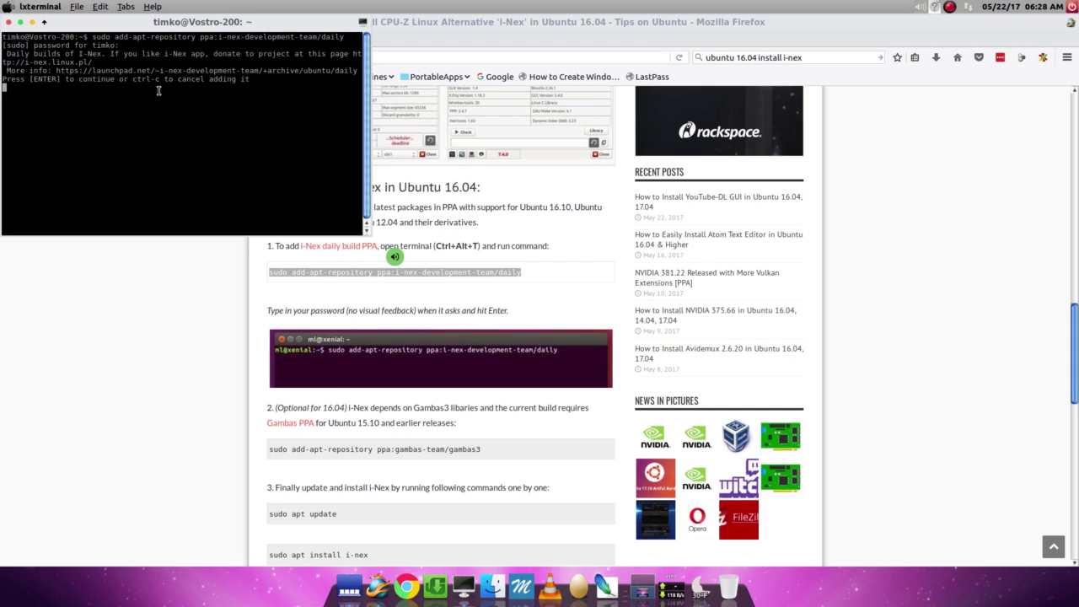
key(Return)
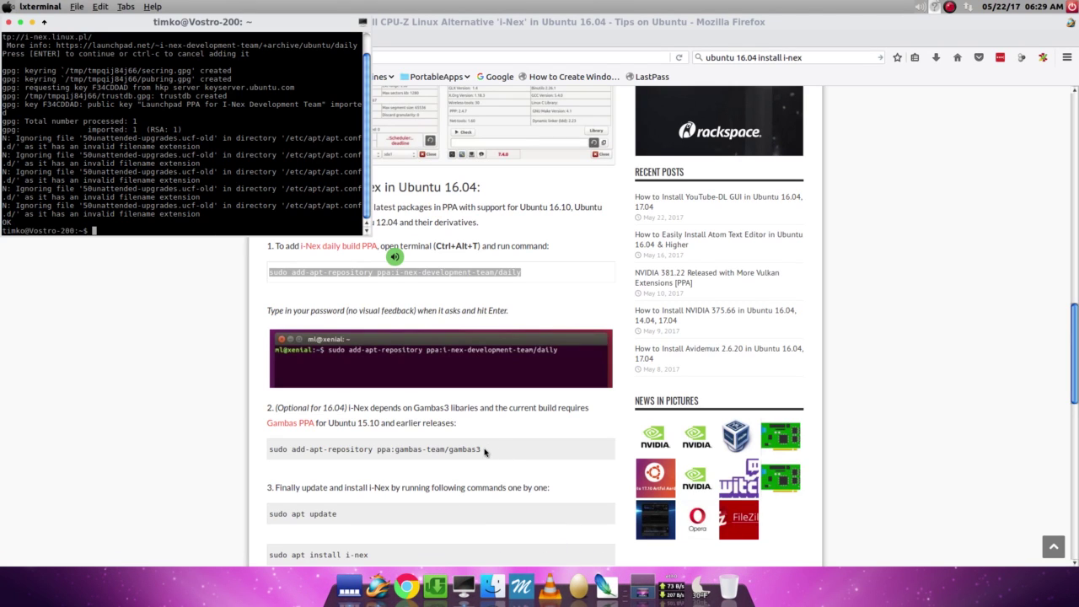
Copy "add-apt-repository ppa:gambas-team/gambas3" from the article and try to run it in the terminal without sudo
drag(484, 453, 294, 453)
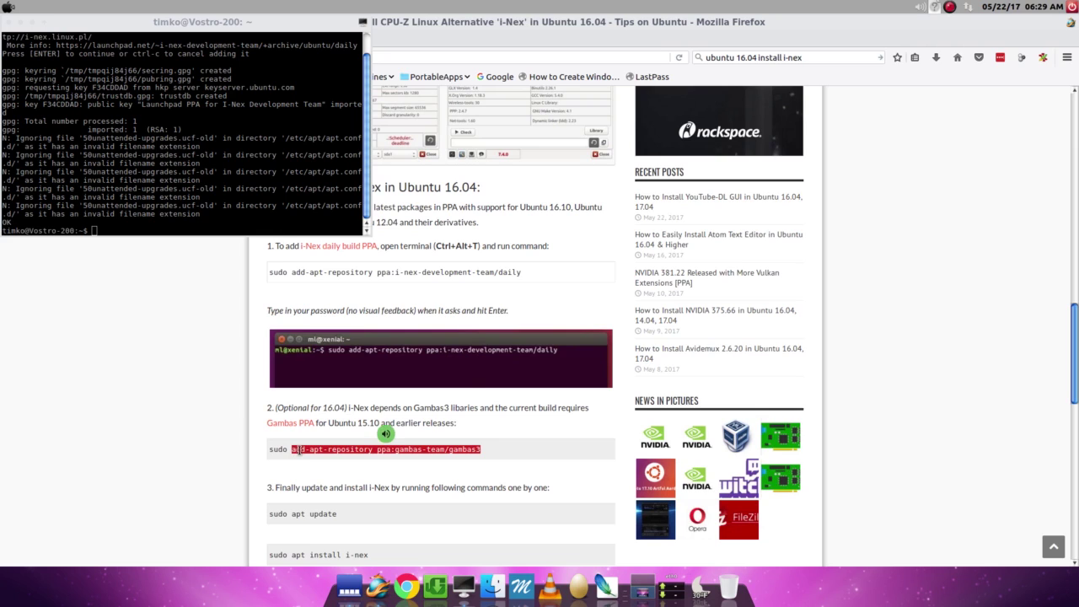
right_click(301, 451)
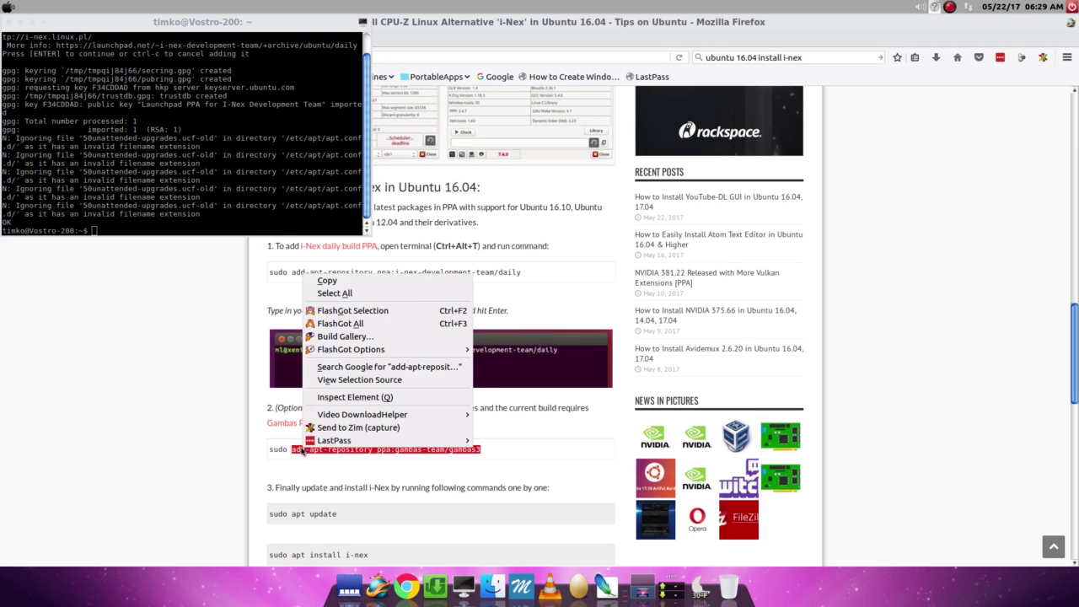
click(349, 278)
click(136, 227)
right_click(136, 227)
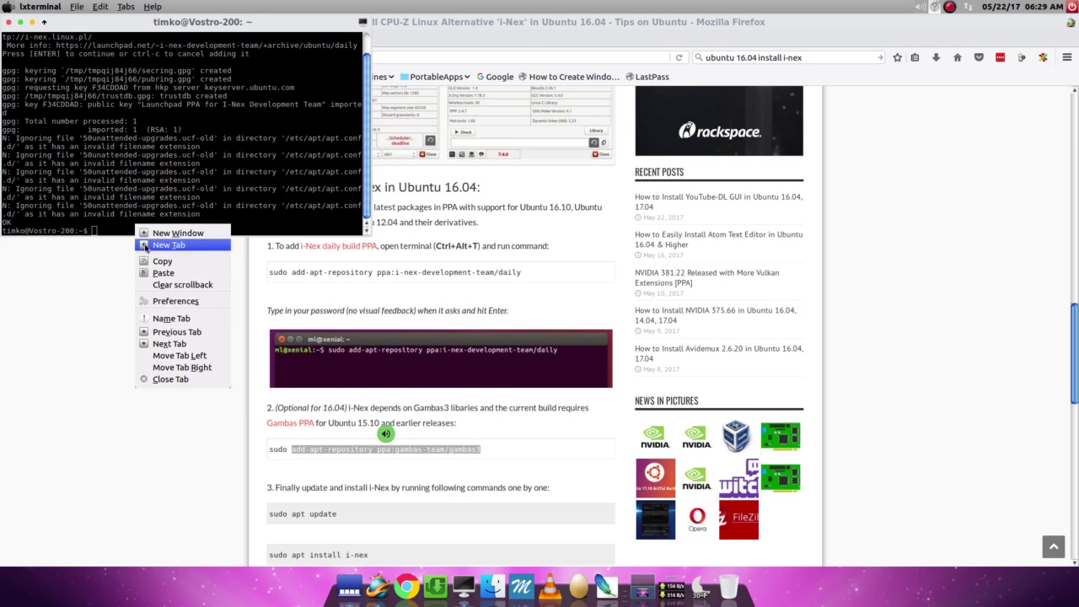
click(160, 273)
key(Return)
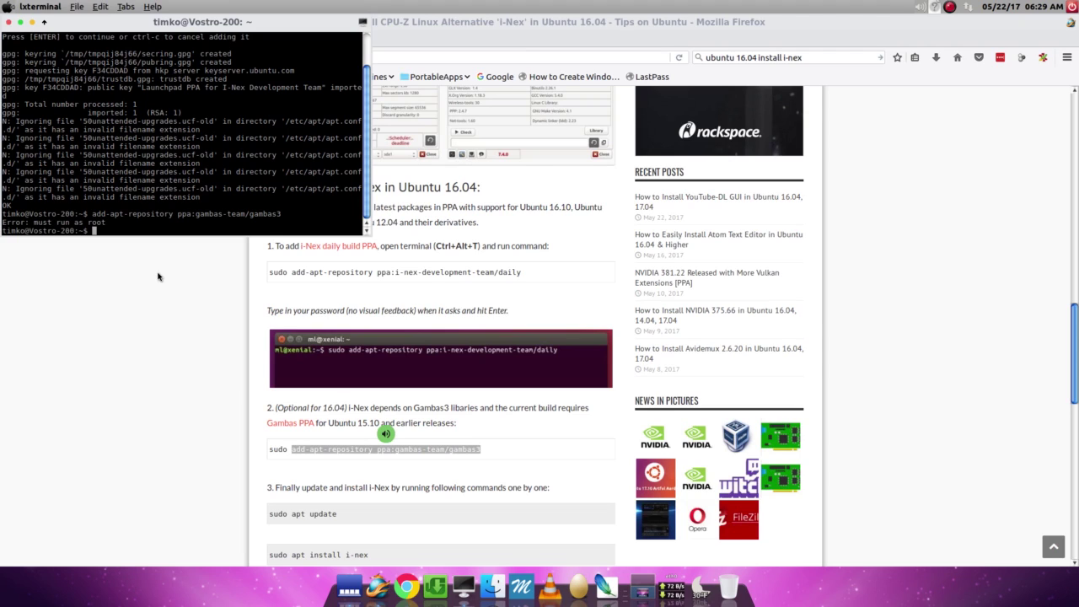
Recall the Gambas repository command, prefix it with sudo, run it, and confirm adding the PPA
key(Up)
key(Left)
key(Left)
key(Left)
key(Left)
key(Left)
key(Left)
key(Left)
key(Left)
key(Left)
key(Left)
key(Left)
key(Left)
key(Left)
key(Left)
key(Left)
key(Left)
key(Left)
key(Left)
key(Left)
key(Left)
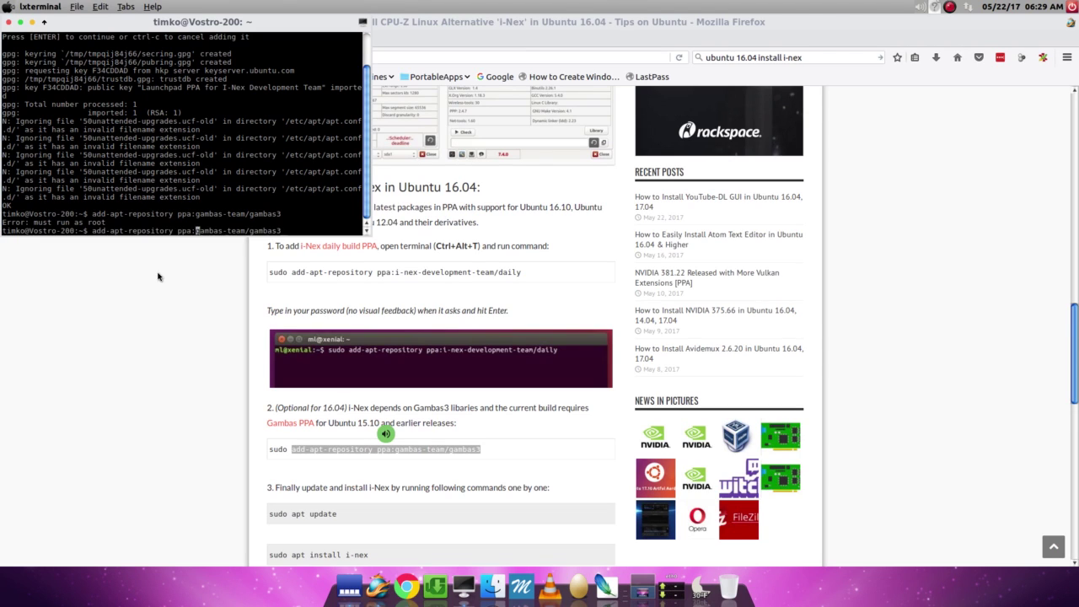
key(Left)
key(Left)
key(Left)
key(Left)
key(Left)
key(Left)
key(Left)
key(Left)
text(sudo)
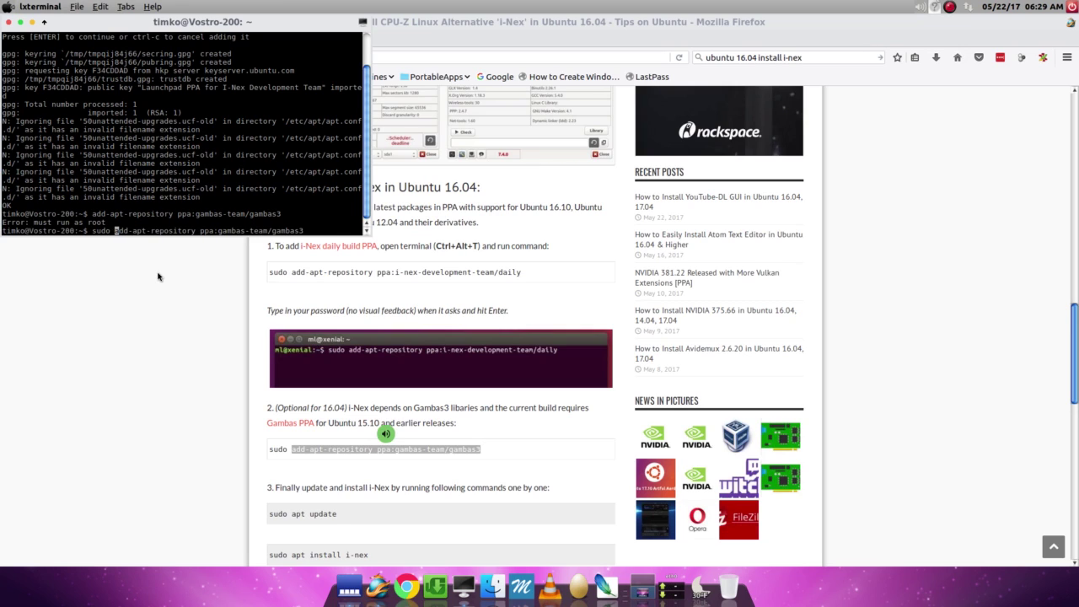
key(Return)
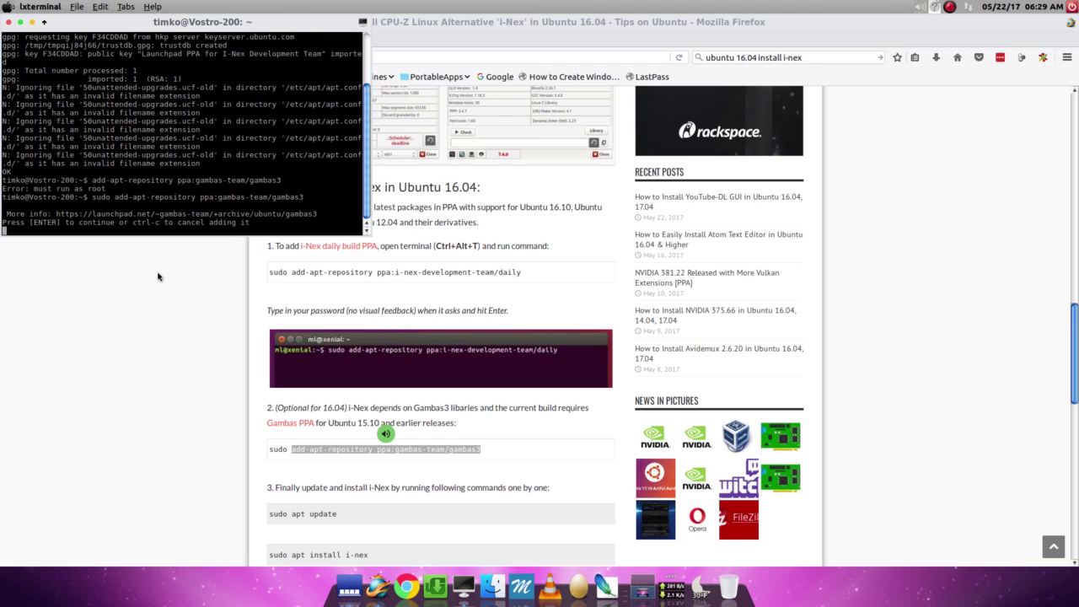
key(Return)
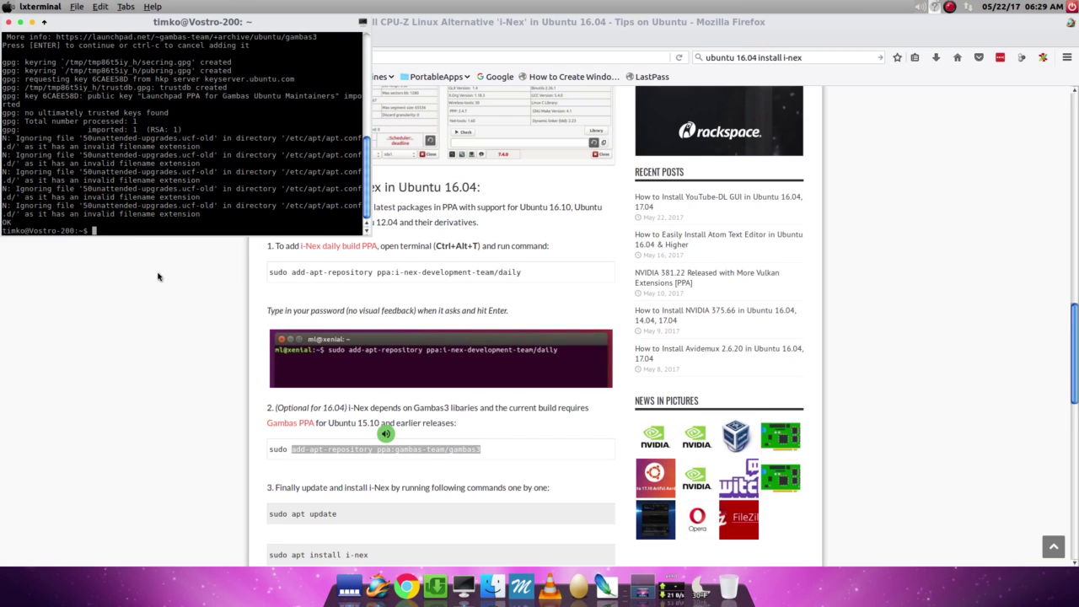
Try to update the package lists by running "apt update" without sudo
text(spt)
key(BackSpace)
key(BackSpace)
key(BackSpace)
text(apt updta)
key(Home)
key(Delete)
key(Delete)
key(Delete)
key(Delete)
key(Delete)
key(Delete)
key(Delete)
key(Delete)
key(Delete)
text(sd)
key(BackSpace)
key(BackSpace)
text(apt update)
key(Return)
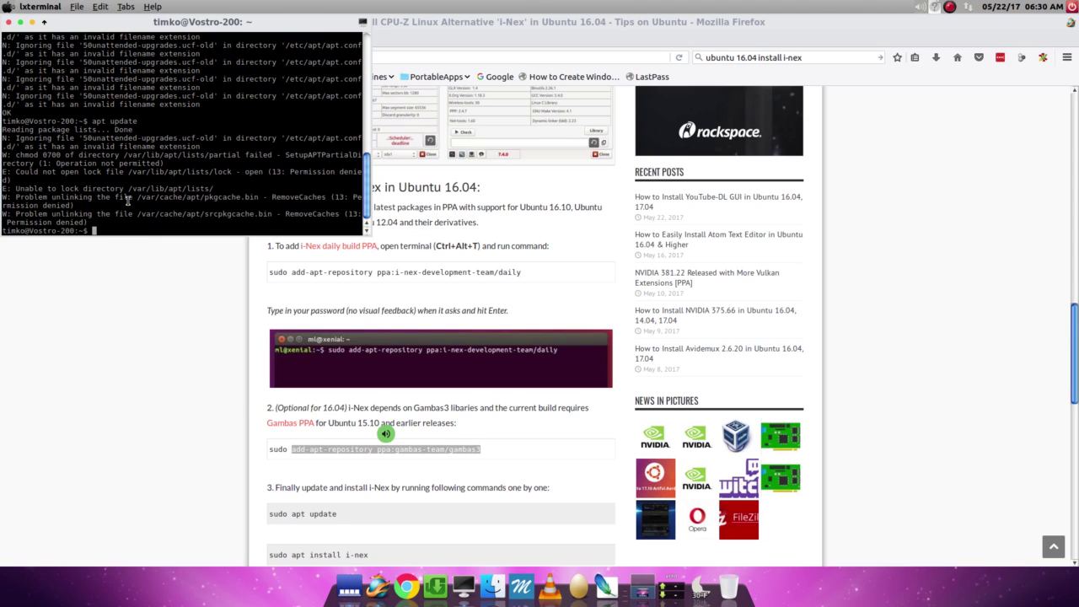
Copy "sudo apt update" from the article into the terminal and run it
drag(4, 223, 87, 222)
click(84, 224)
click(339, 515)
drag(338, 515, 269, 513)
right_click(270, 513)
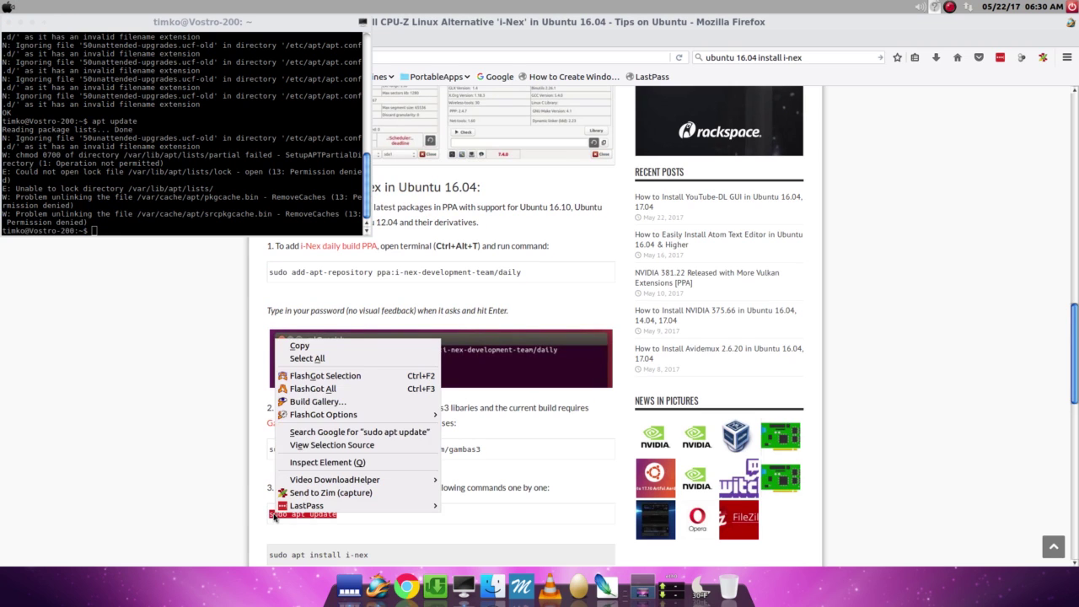
click(322, 347)
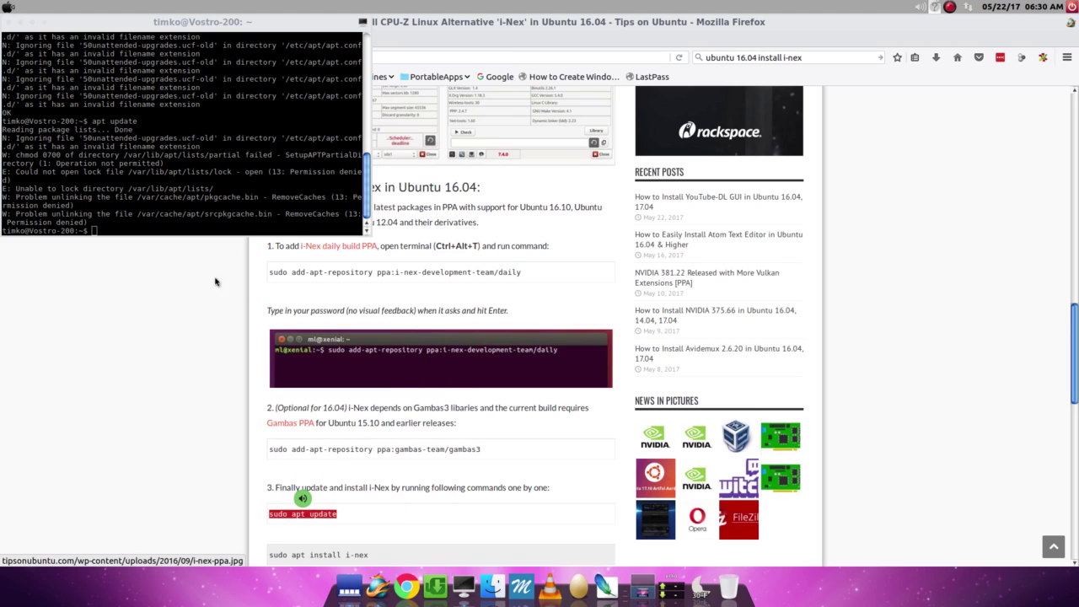
right_click(147, 232)
click(157, 271)
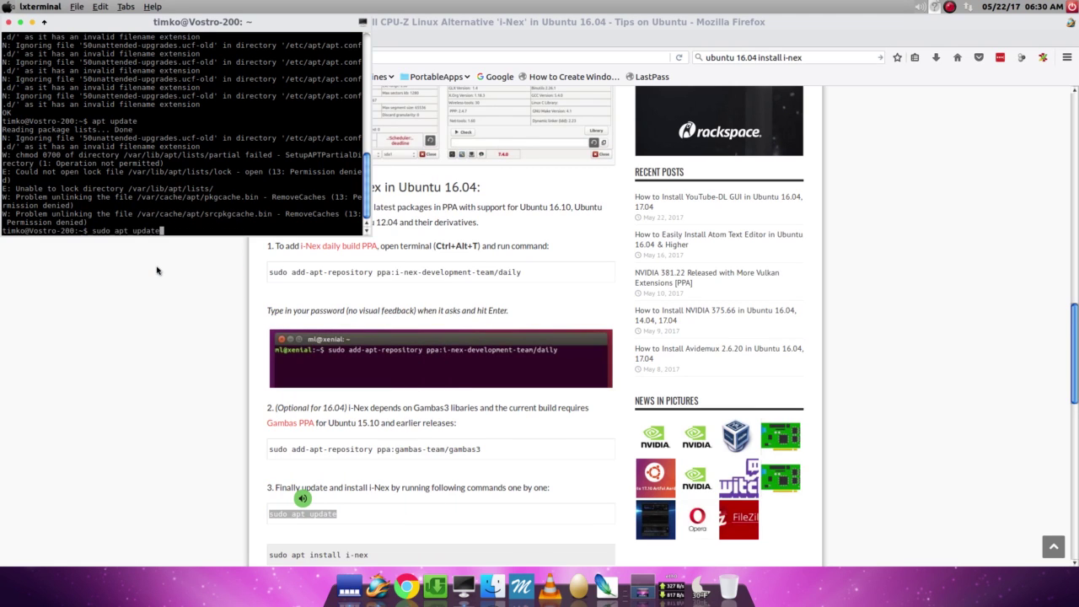
key(Return)
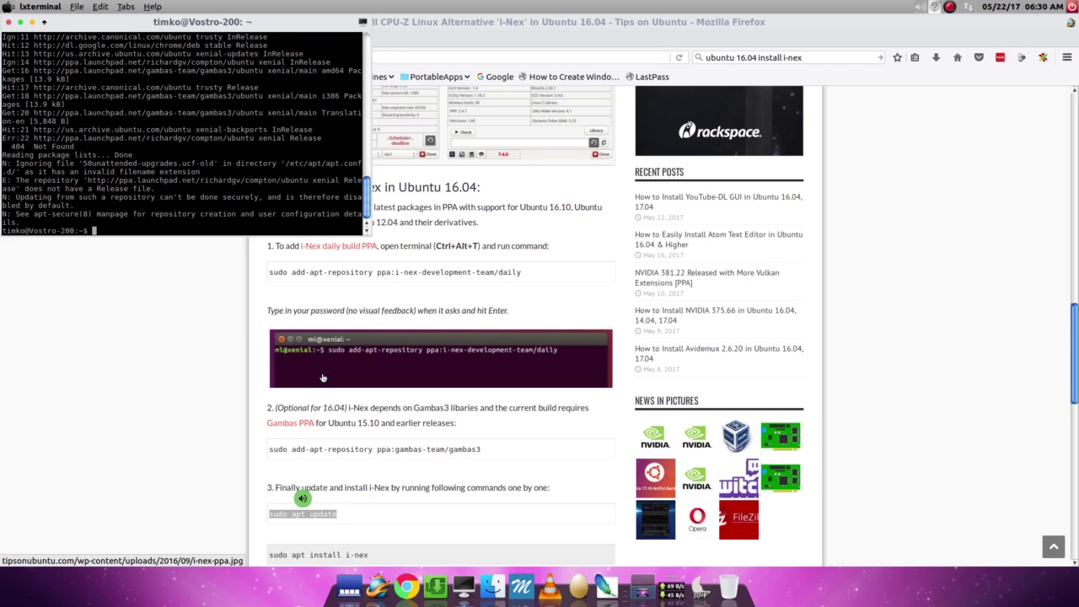
Try to install the i-Nex package by running "apt install i-nex" without sudo
text(sud)
key(Home)
text(apt instll)
key(BackSpace)
key(BackSpace)
text(all i-nex)
key(Return)
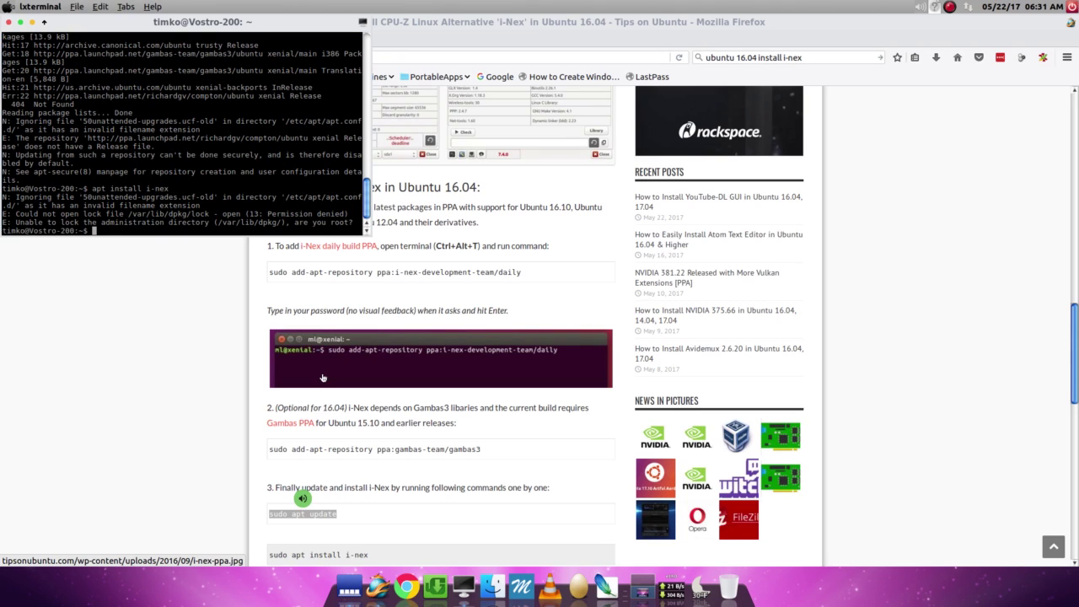
Recall the install command, prefix it with sudo, and run "sudo apt install i-nex"
key(Up)
key(Left)
key(Left)
key(Left)
key(Left)
key(Left)
key(Left)
key(Left)
key(Left)
key(Left)
key(Left)
key(Left)
key(Left)
key(Left)
key(Left)
key(Left)
key(Left)
key(Left)
text(sudo)
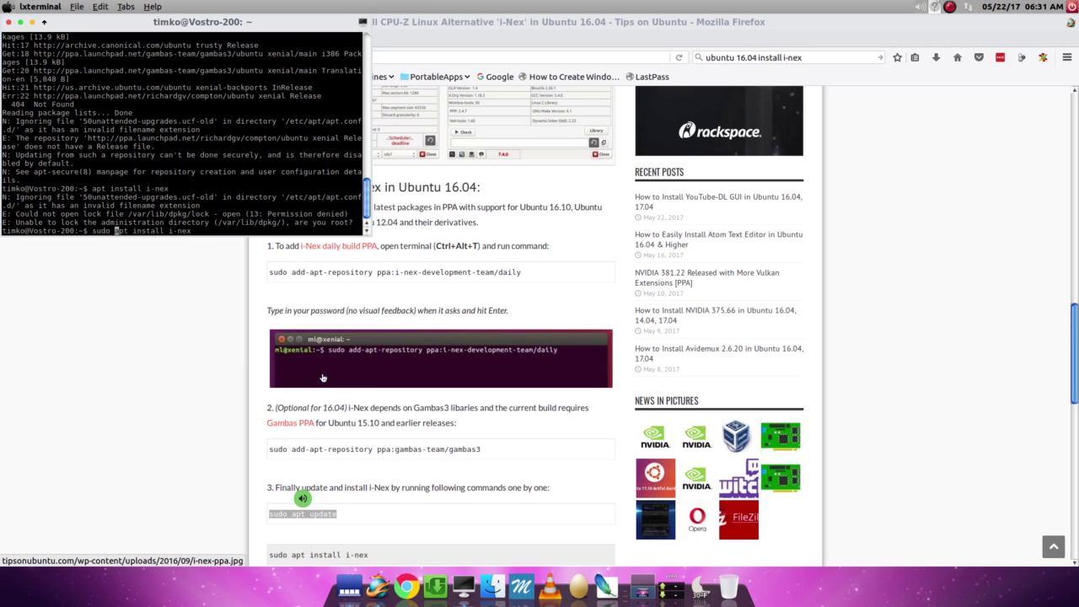
key(Return)
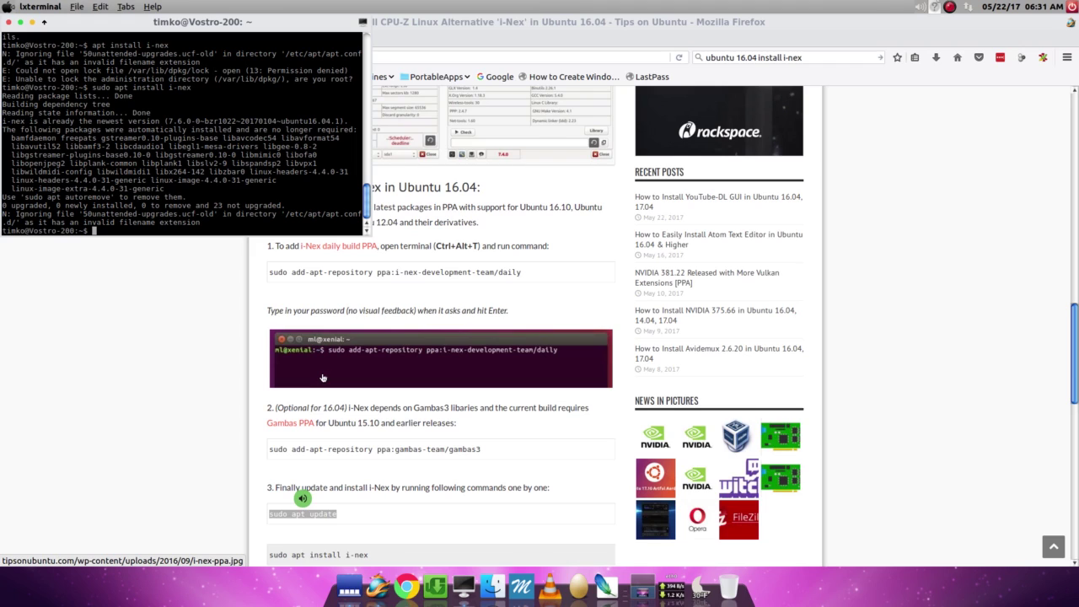
Launch I-Nex from the system tools and minimize the terminal and Firefox windows
click(7, 8)
mouse_move(11, 22)
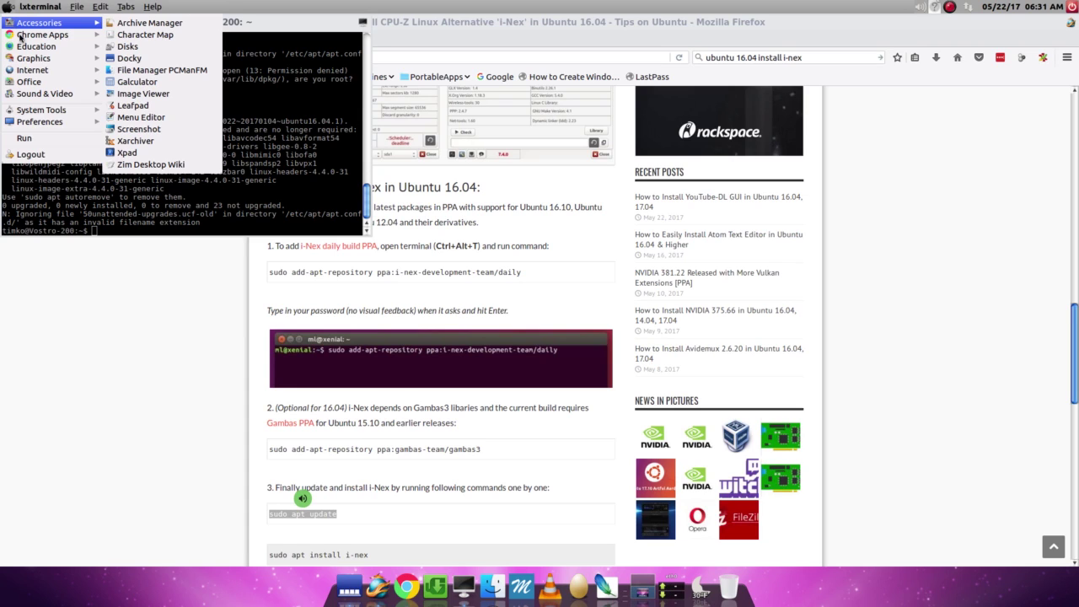
mouse_move(40, 110)
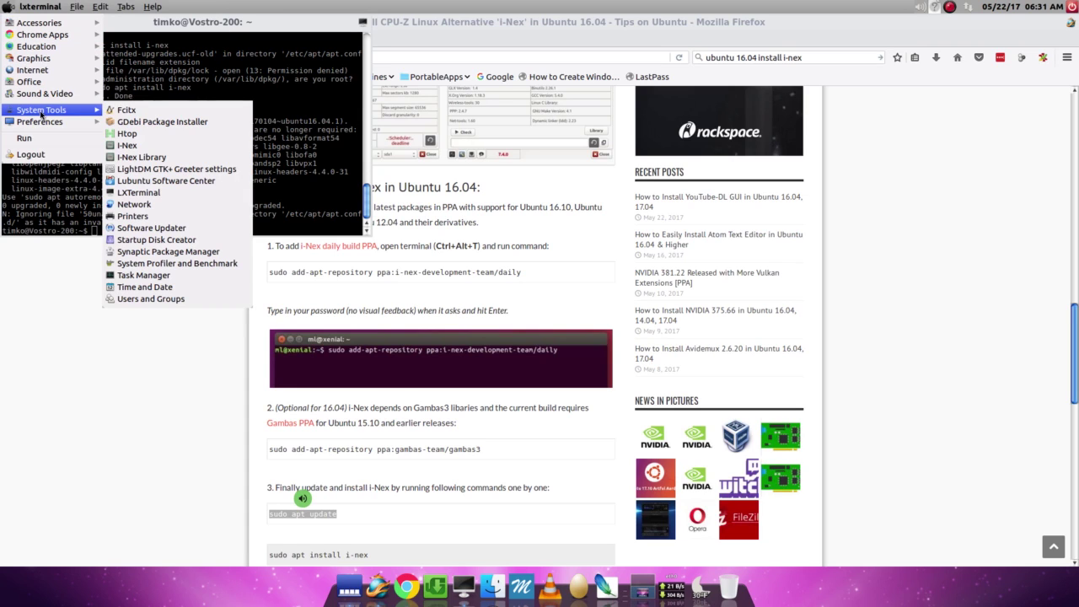
click(148, 147)
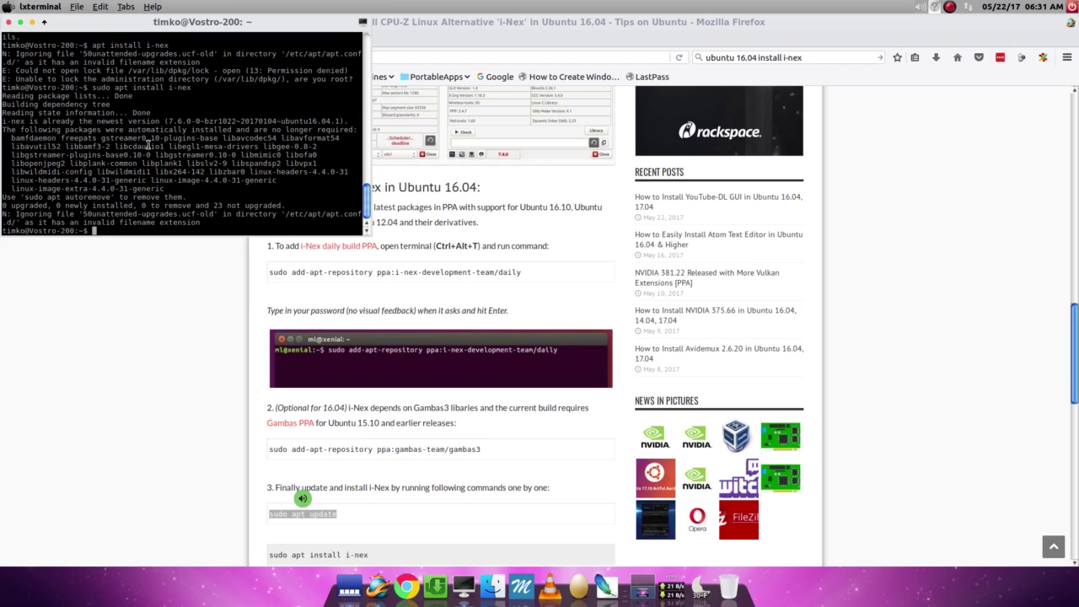
click(34, 23)
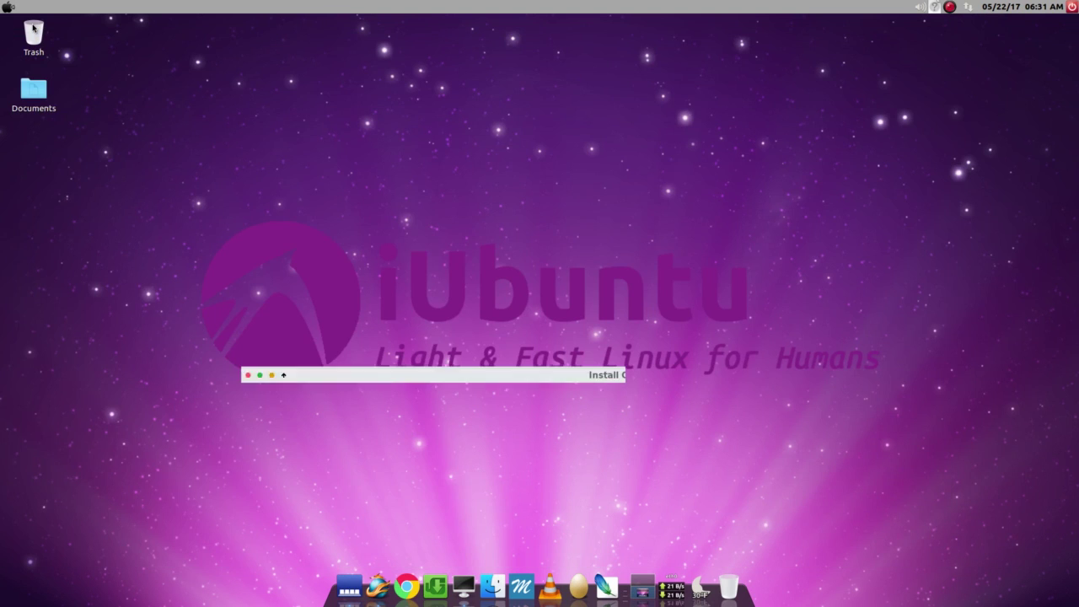
click(33, 23)
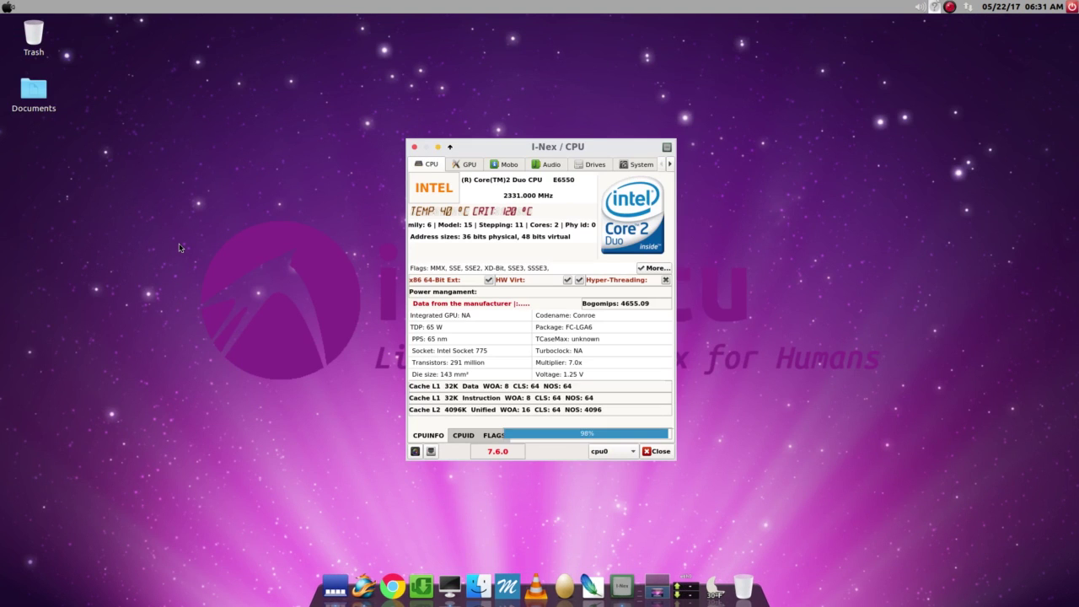
Move the I-Nex window higher on the desktop and examine the processor's CPUID details
drag(512, 144, 499, 96)
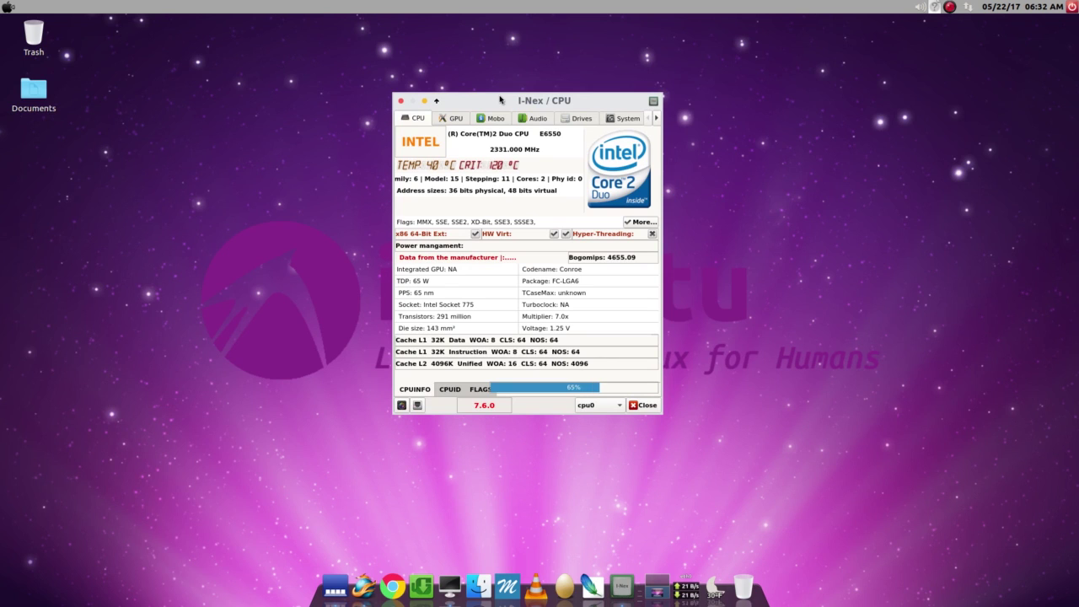
drag(497, 102, 477, 97)
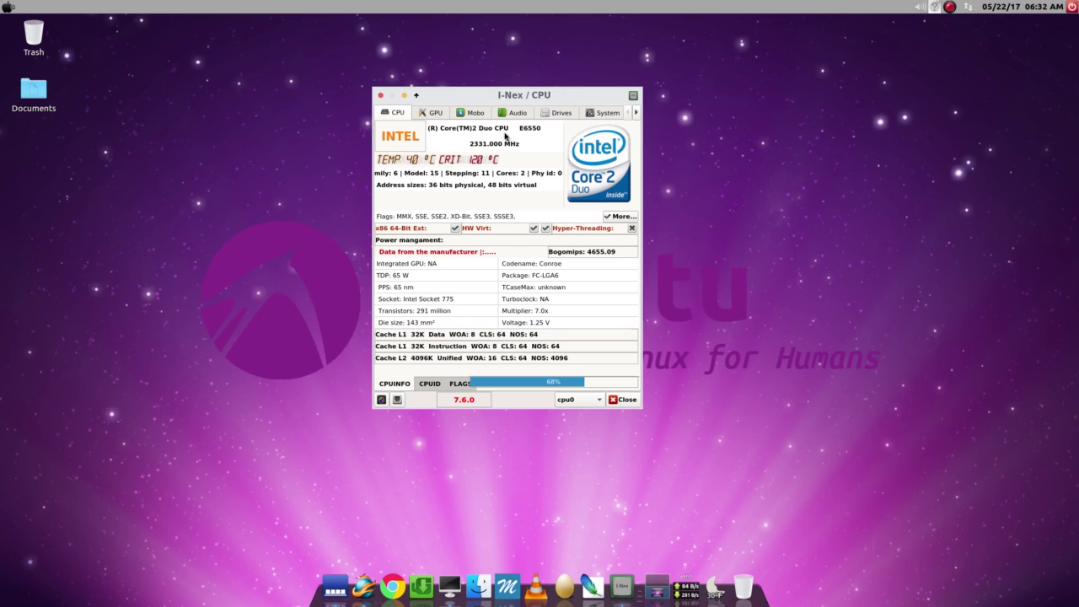
click(428, 383)
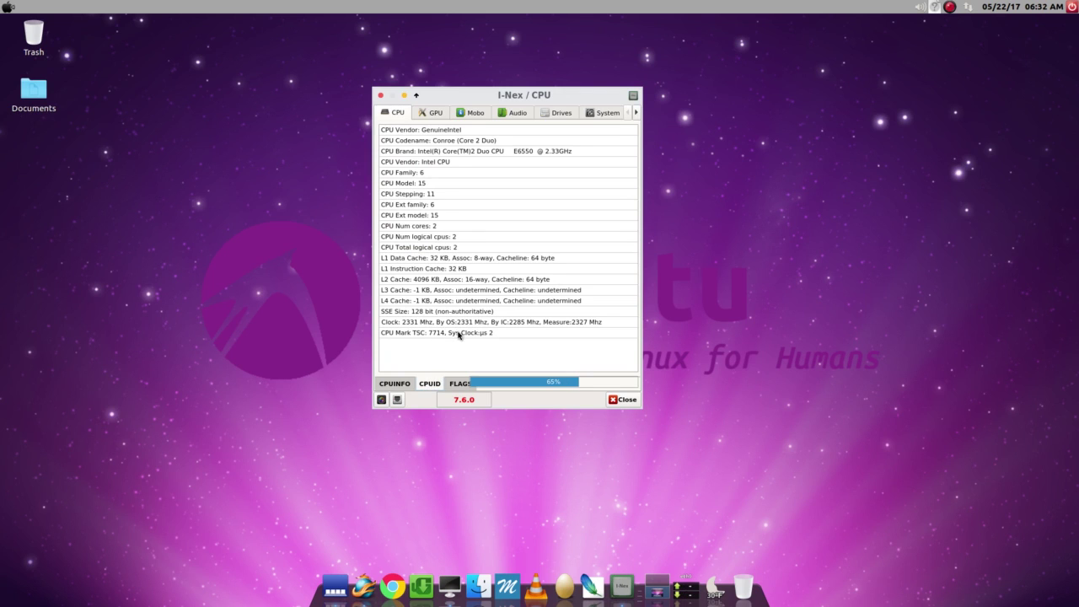
Review the I-Nex hardware pages for GPU, motherboard, audio and drives, plus the system information page
click(433, 113)
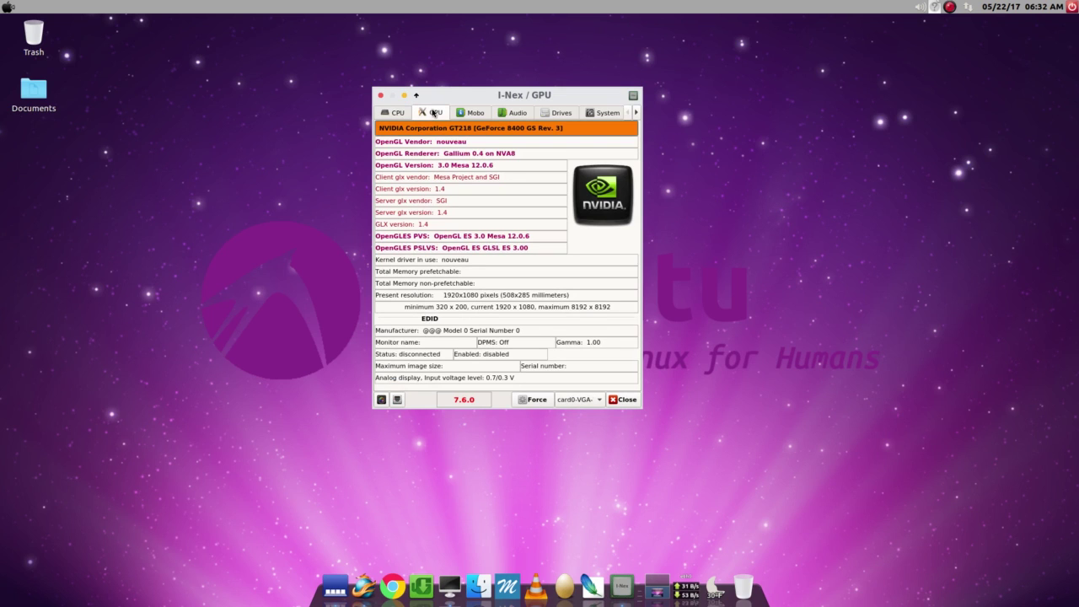
click(471, 113)
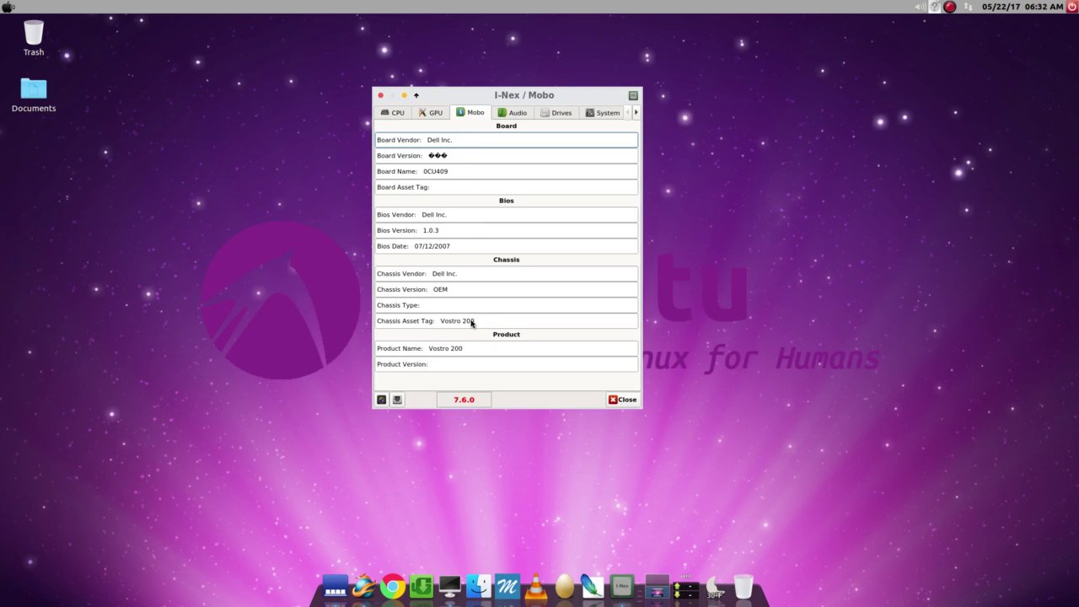
click(516, 116)
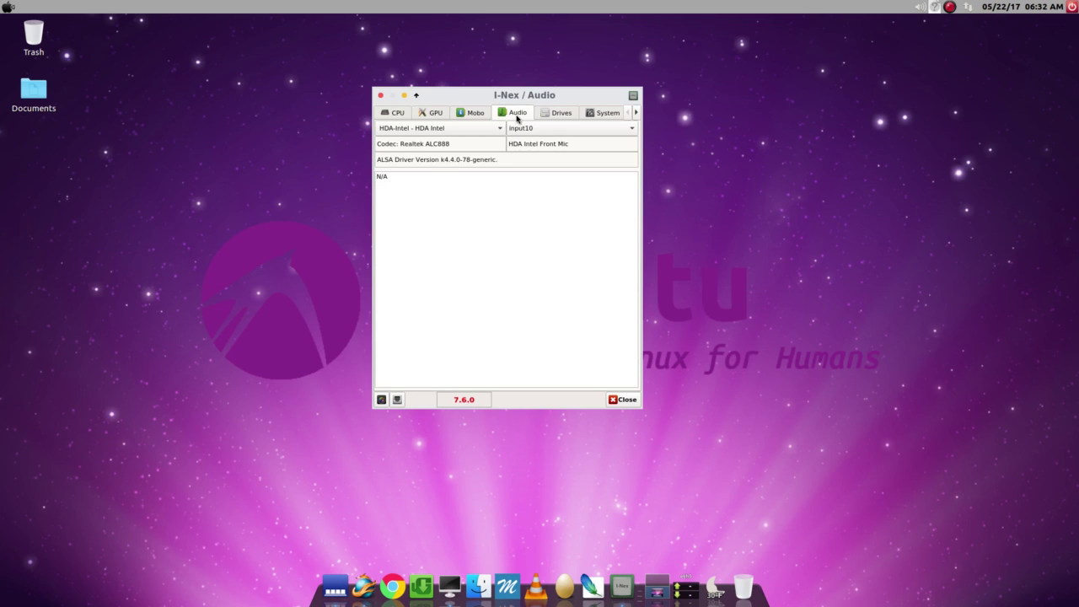
click(546, 114)
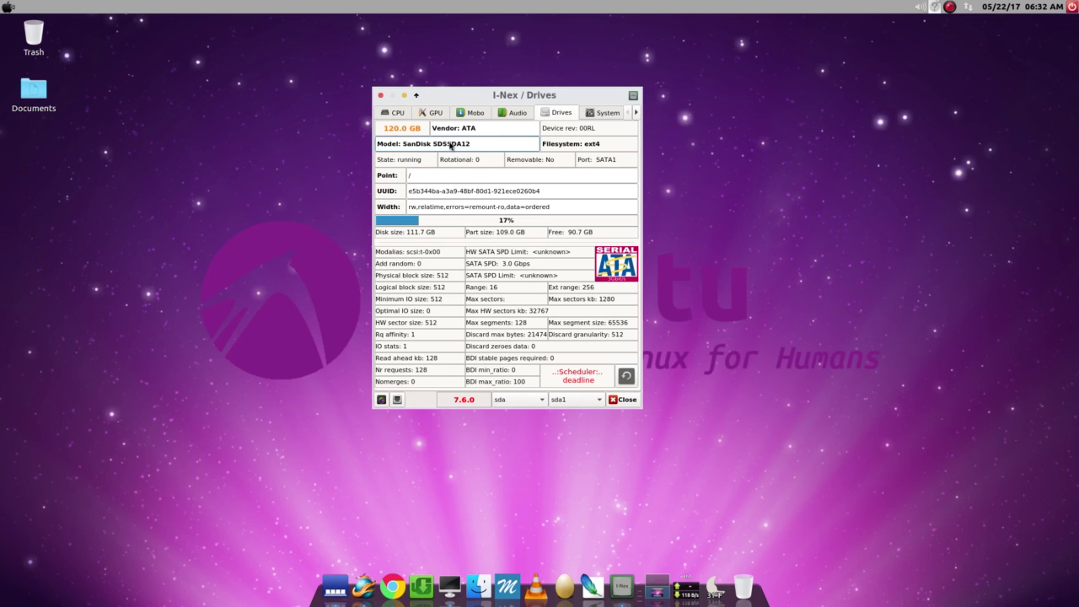
click(593, 114)
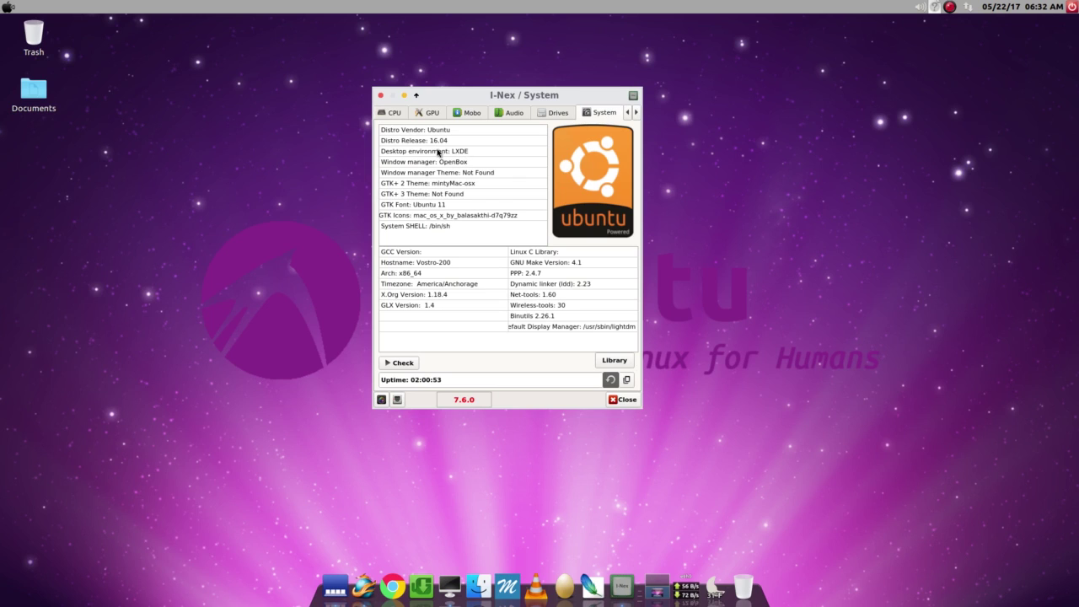
Review the remaining I-Nex pages for kernel, memory, network, USB and input devices, and the program's About information
click(635, 113)
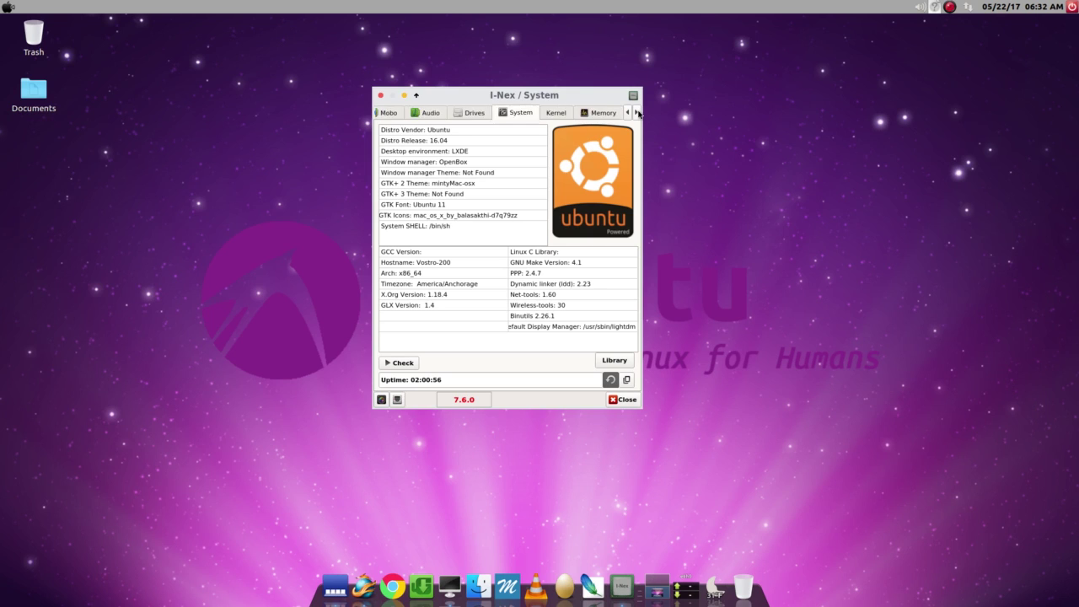
click(638, 114)
click(406, 112)
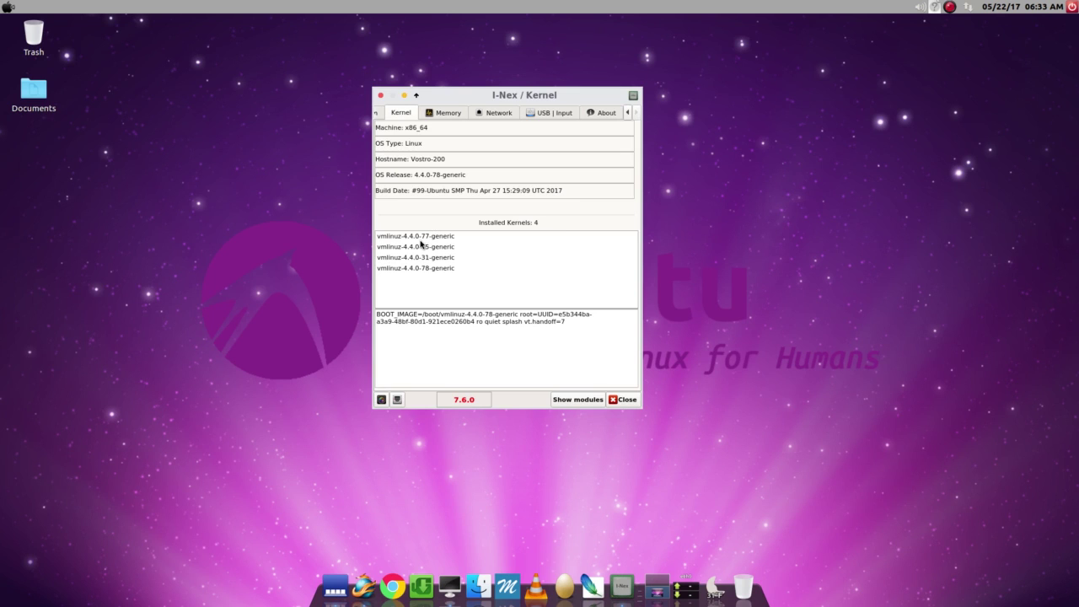
click(447, 118)
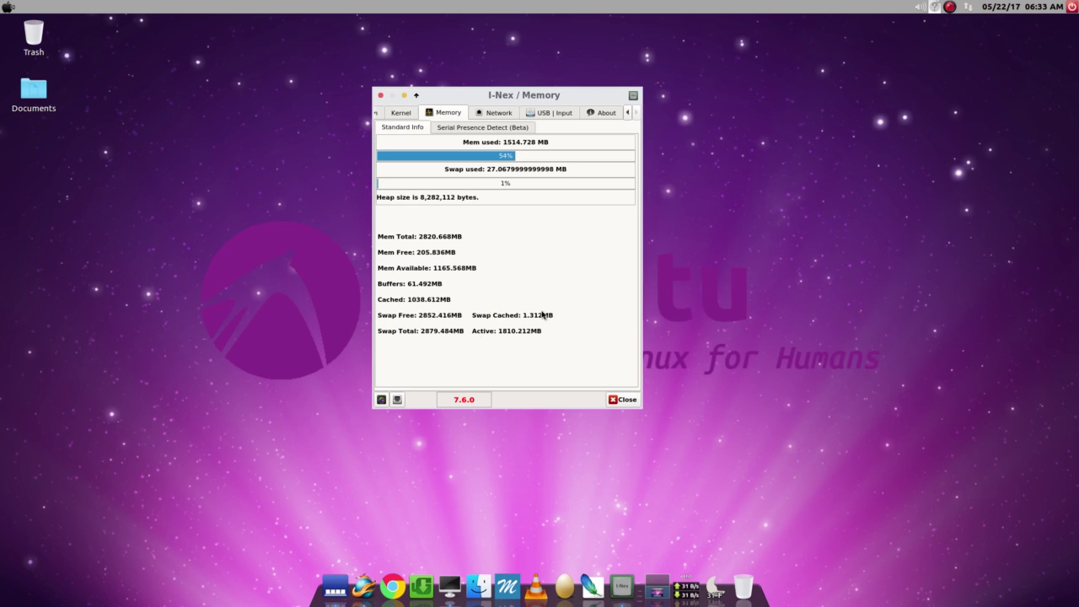
click(501, 113)
click(540, 113)
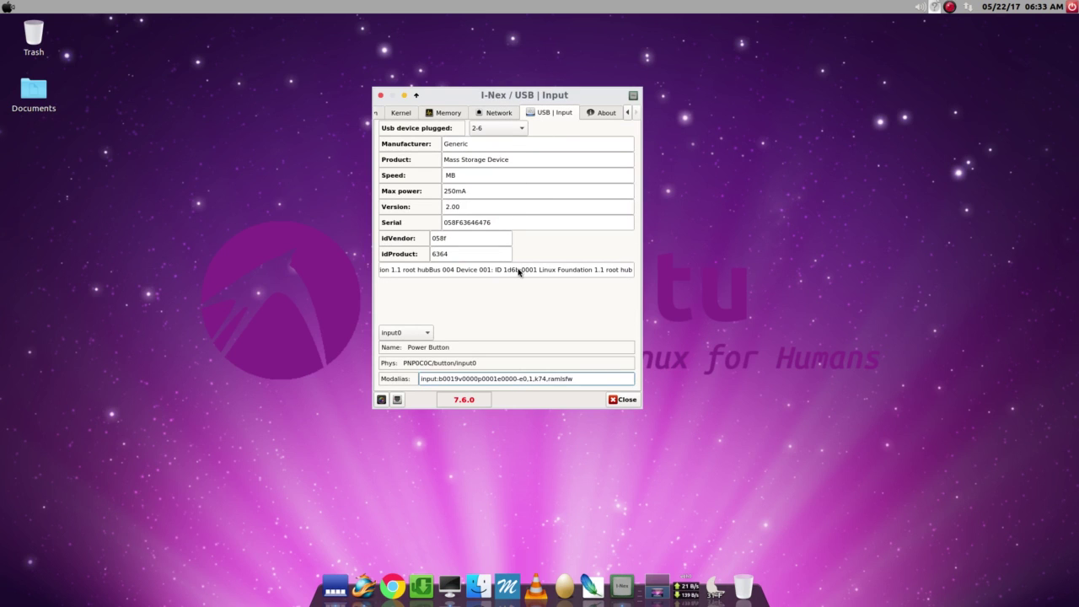
click(607, 113)
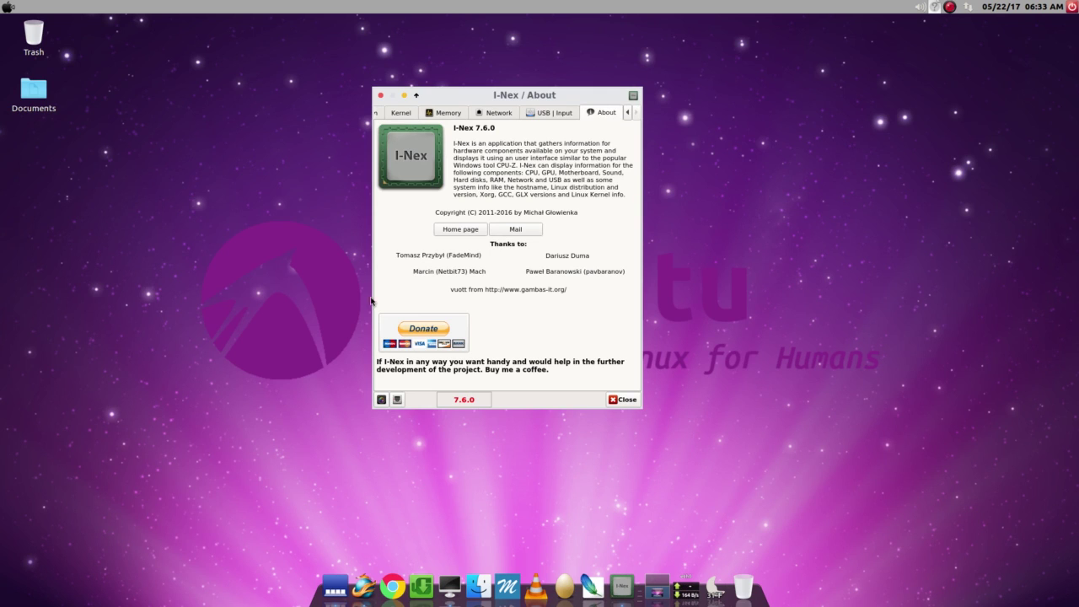
Return to the CPU information page and close I-Nex
click(628, 113)
click(628, 113)
click(628, 113)
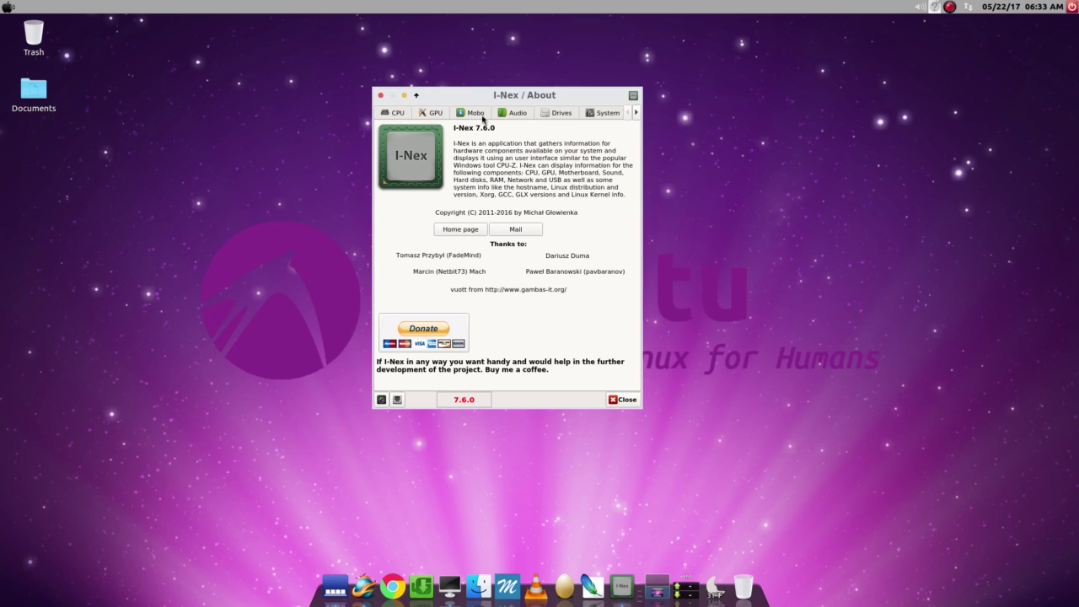
click(401, 117)
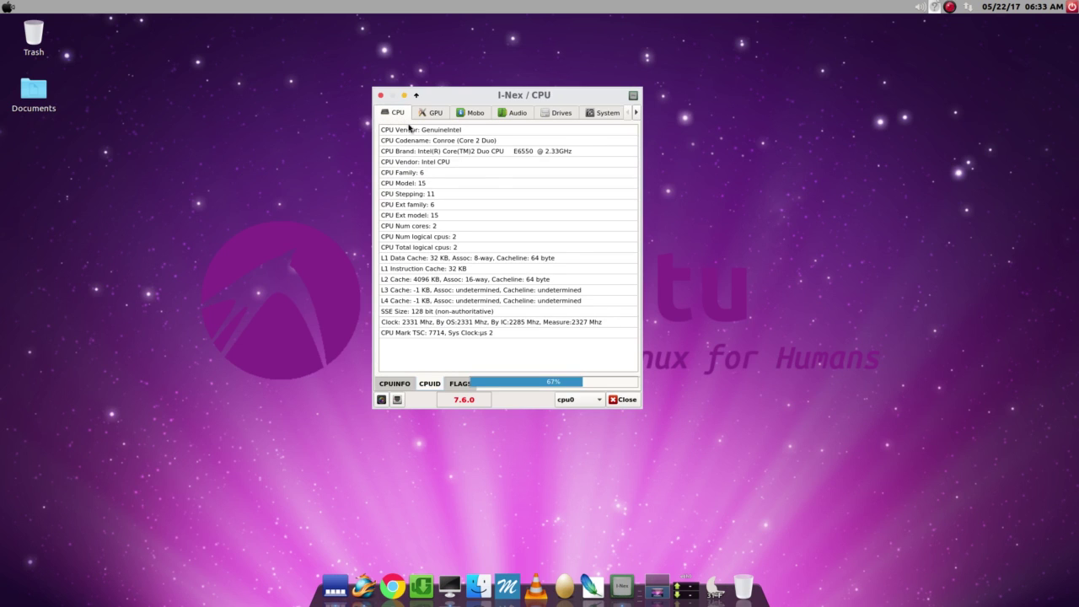
click(624, 400)
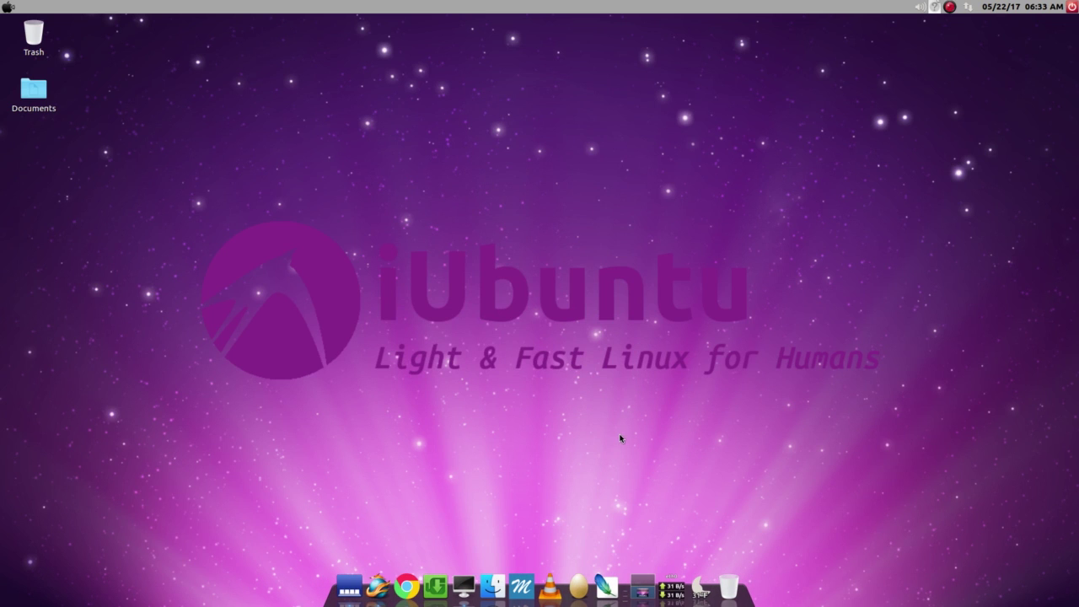